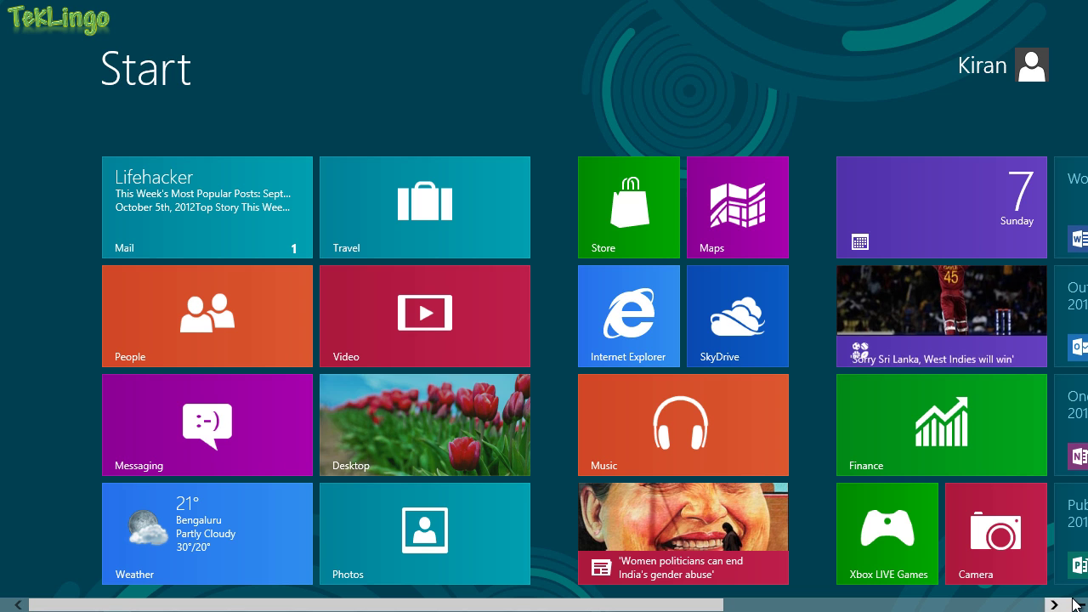
- Scroll the Start screen right and back to survey all tiles, including the Office 2013 apps
mouse_move(1073, 603)
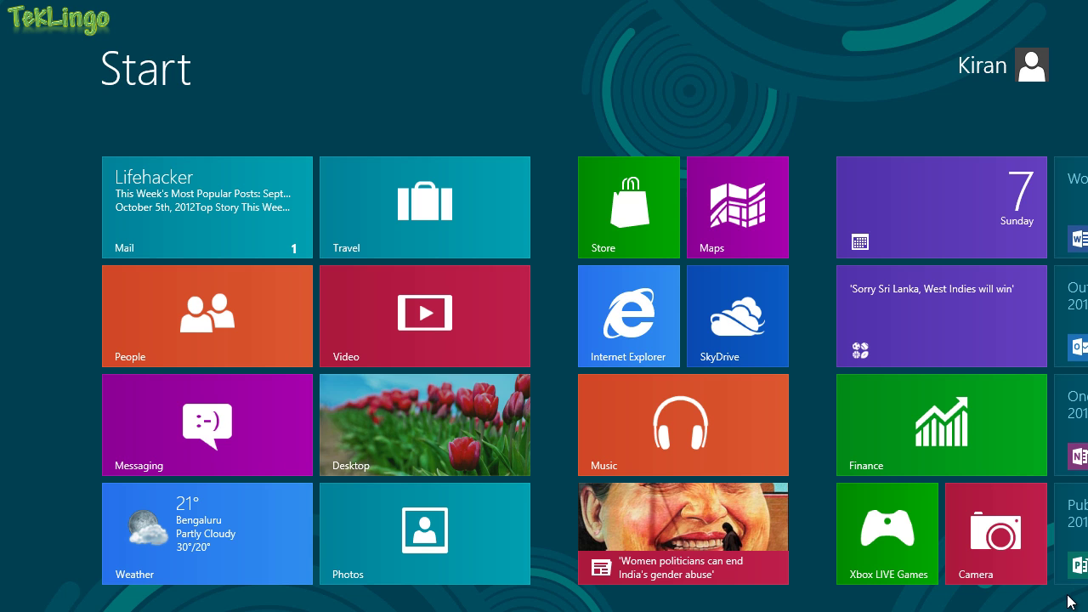
drag(413, 600, 789, 603)
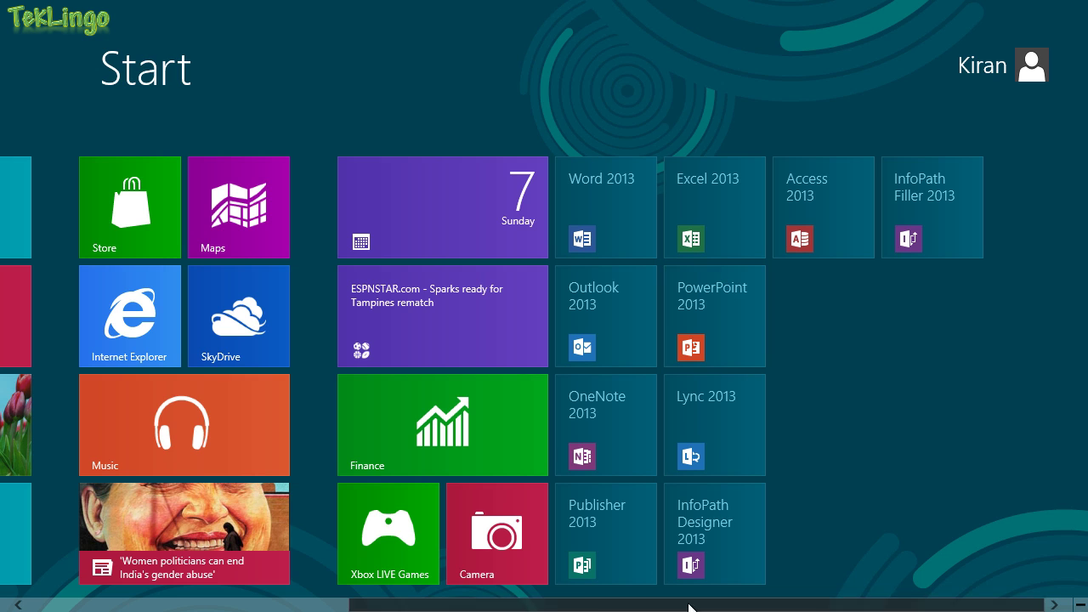
drag(689, 607, 140, 604)
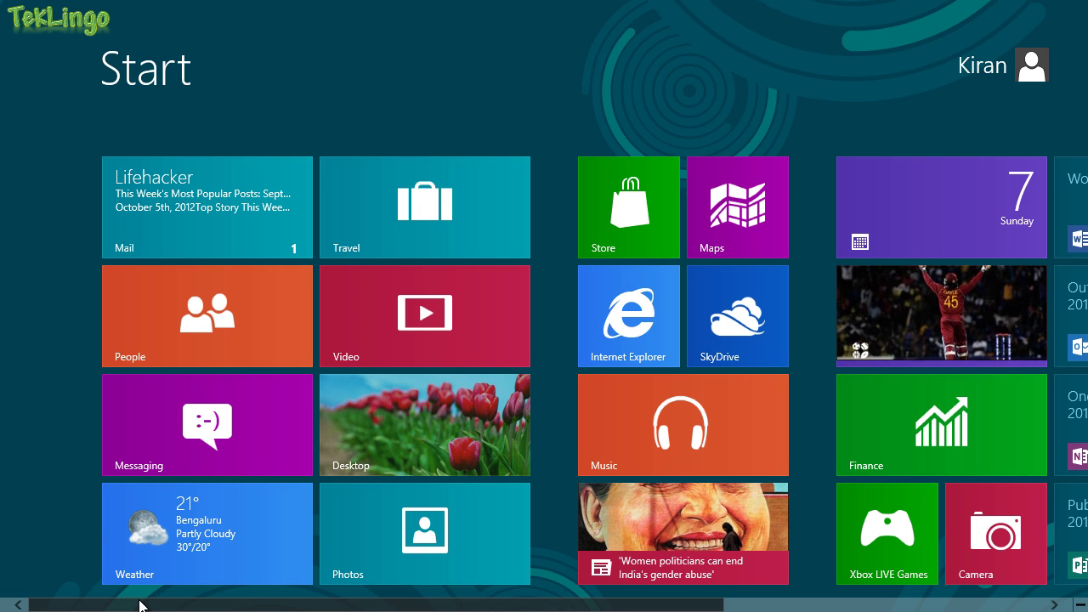
drag(140, 605, 1079, 604)
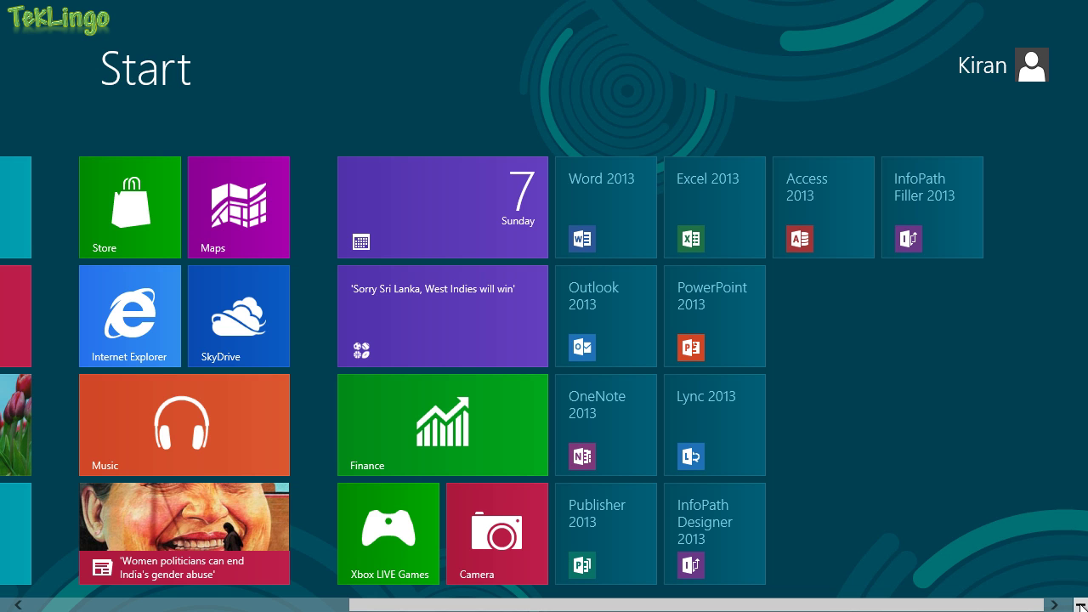
- Leave the tile-group overview and show the three tile groups at full size
click(1080, 605)
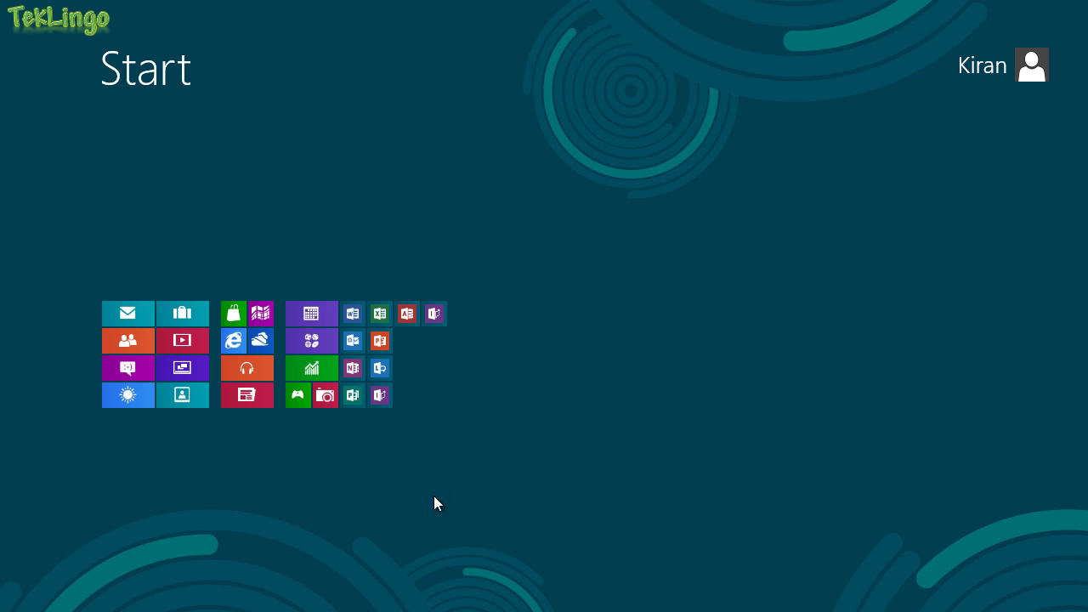
- Move the Mail, People, Messaging and Calendar tiles into a new leftmost group
click(130, 313)
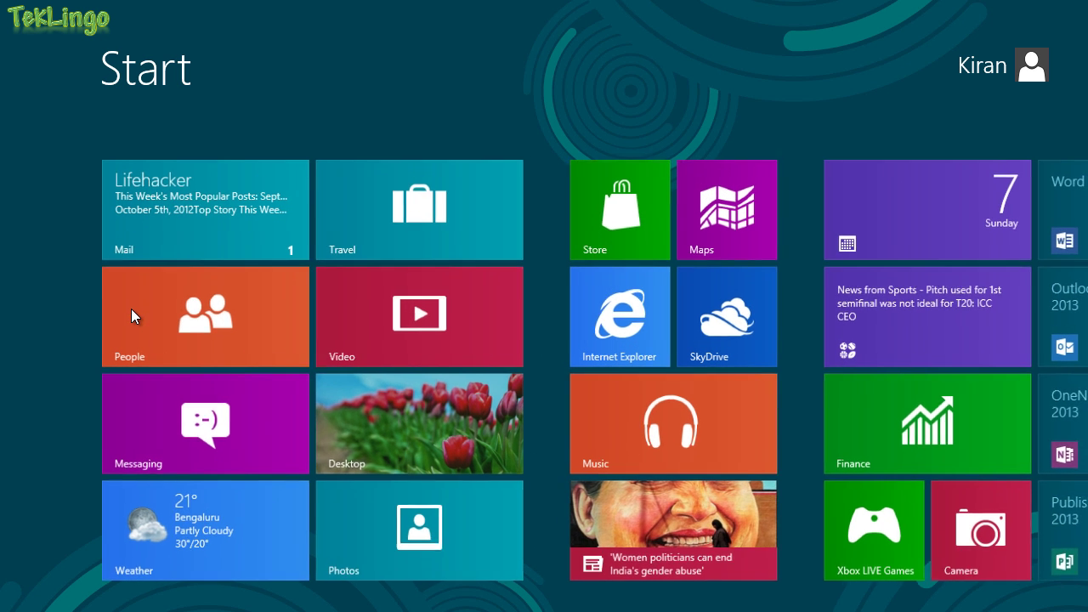
drag(215, 217, 8, 226)
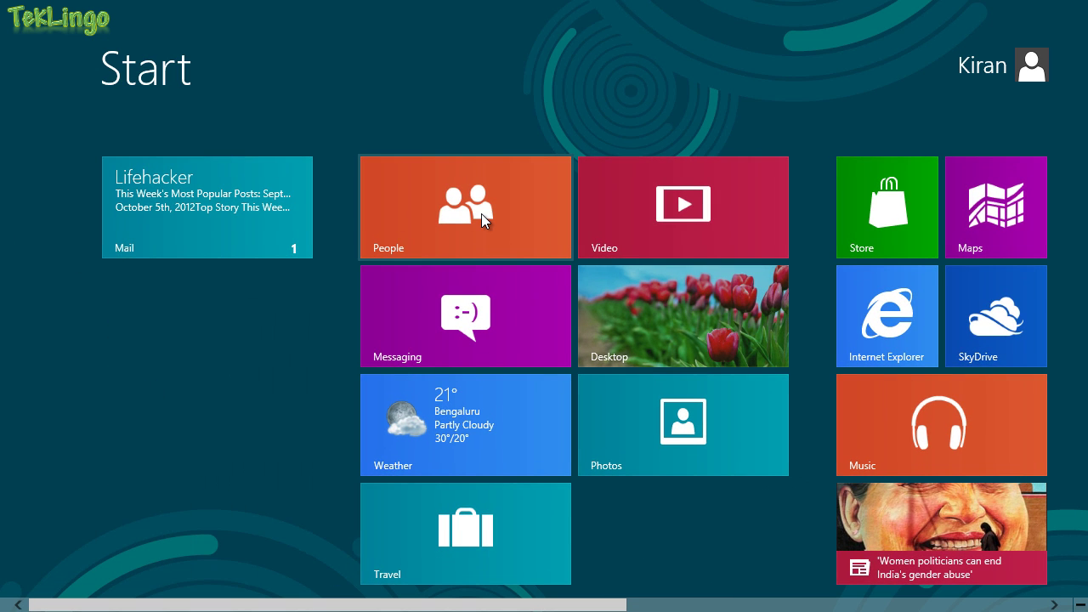
drag(481, 213, 219, 334)
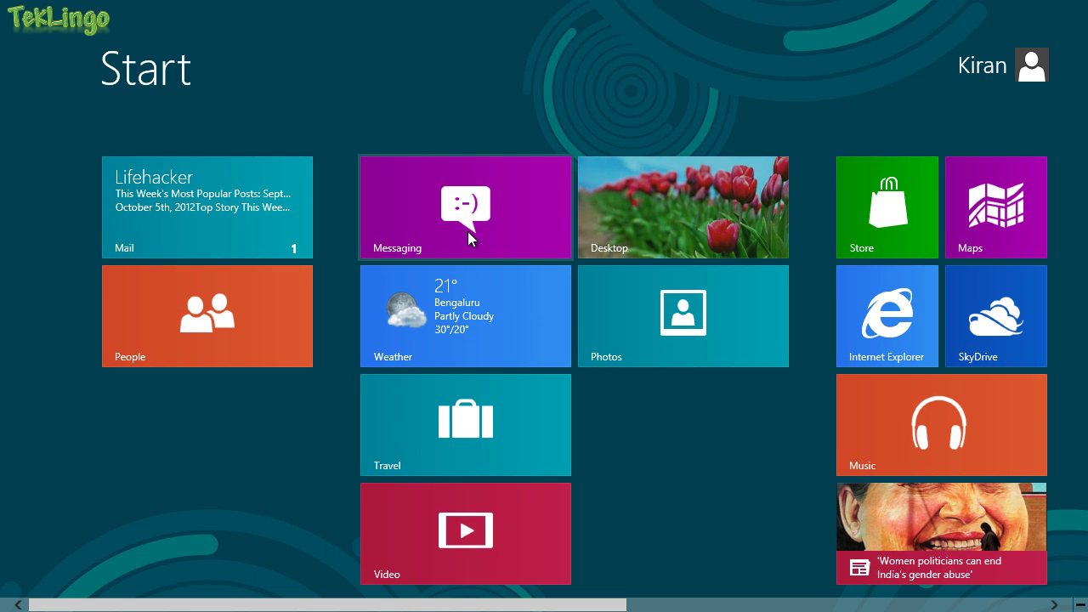
drag(468, 231, 224, 443)
scroll(484, 394, down, 5)
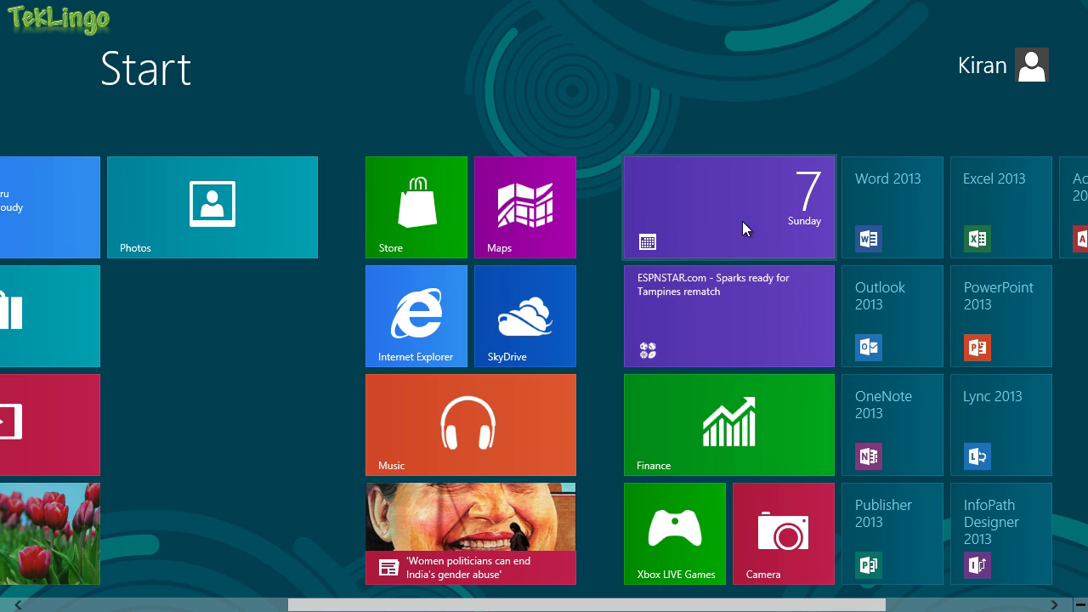
drag(742, 221, 221, 536)
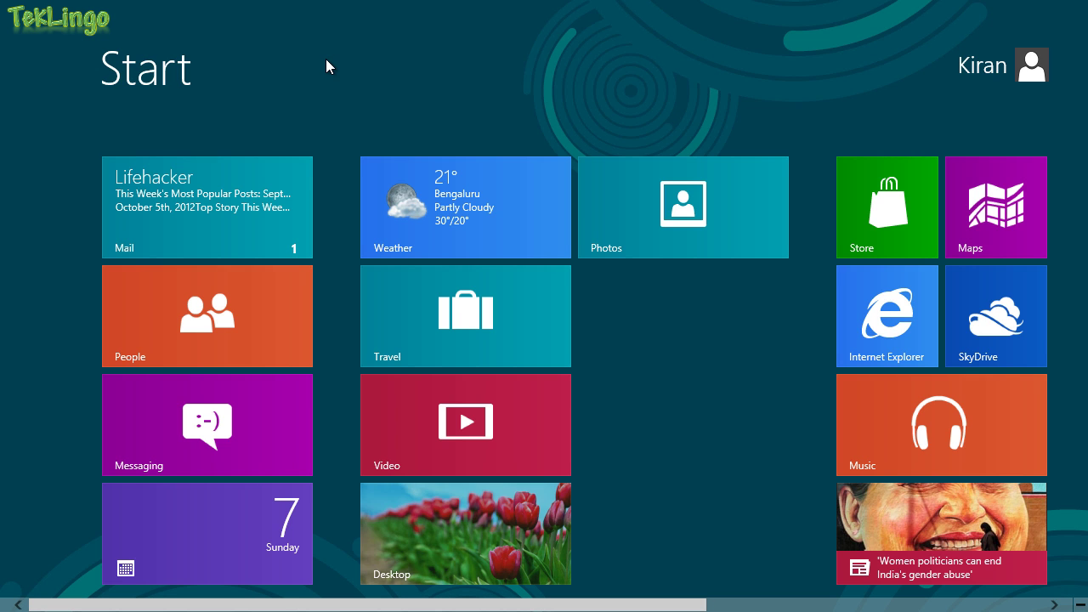
- Give the first tile group, holding Mail, People, Messaging and Calendar, the name 'People'
click(1080, 604)
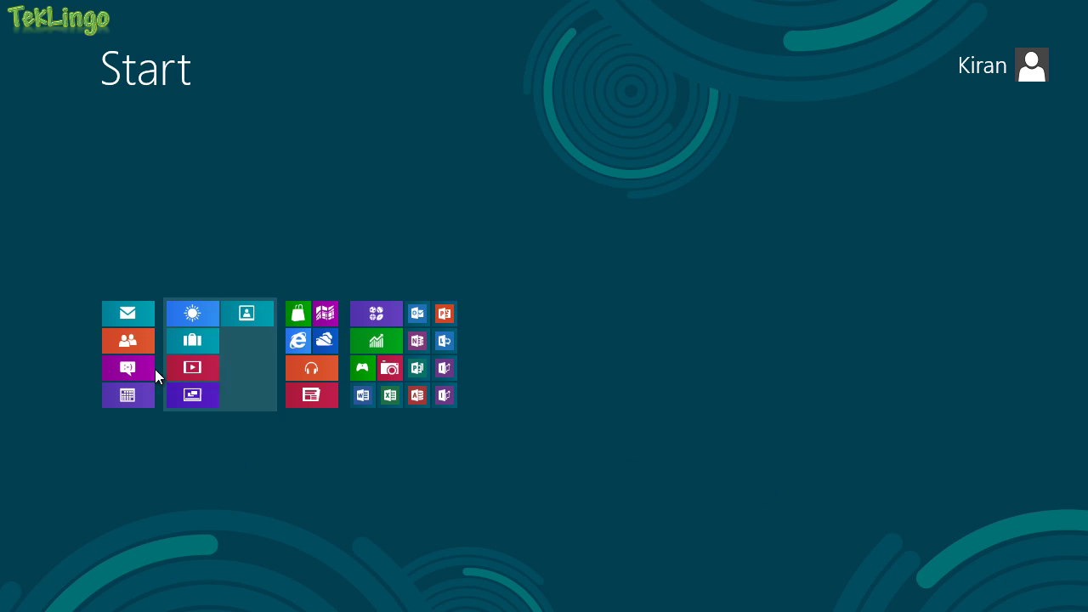
right_click(127, 323)
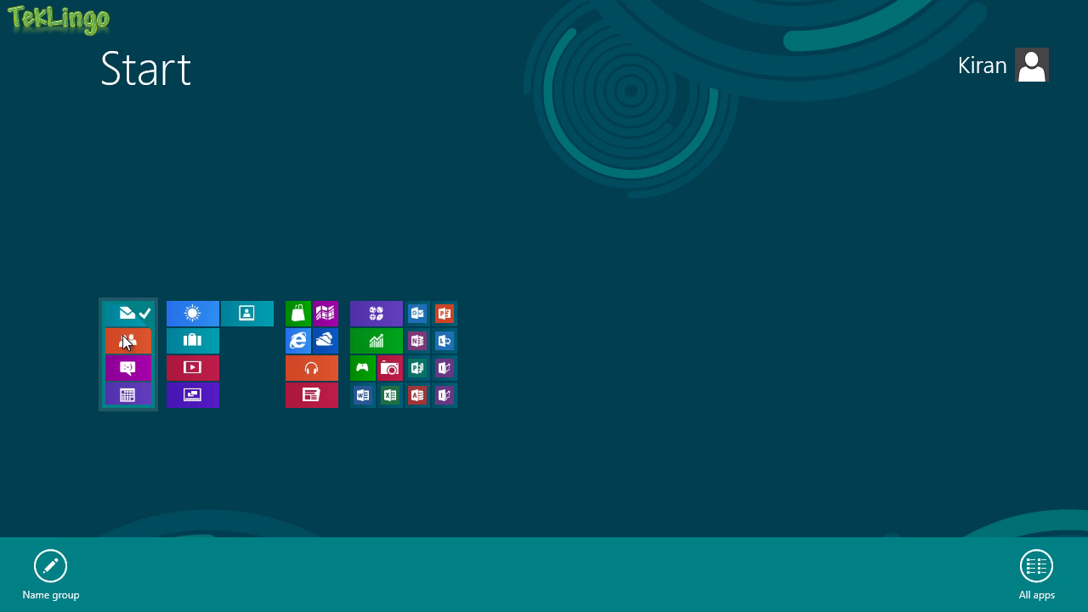
click(51, 568)
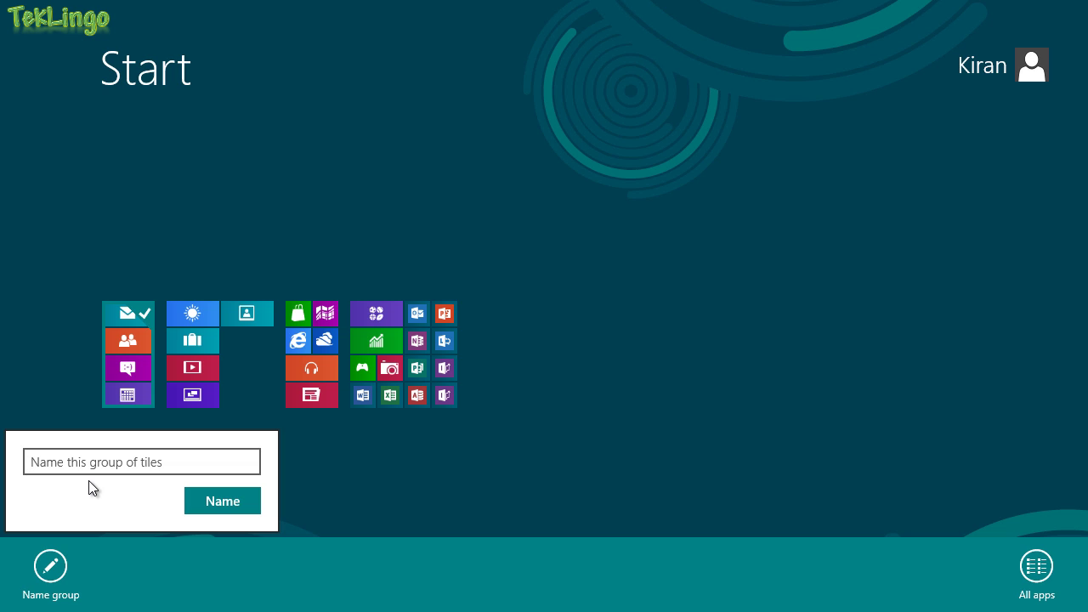
text(Peop)
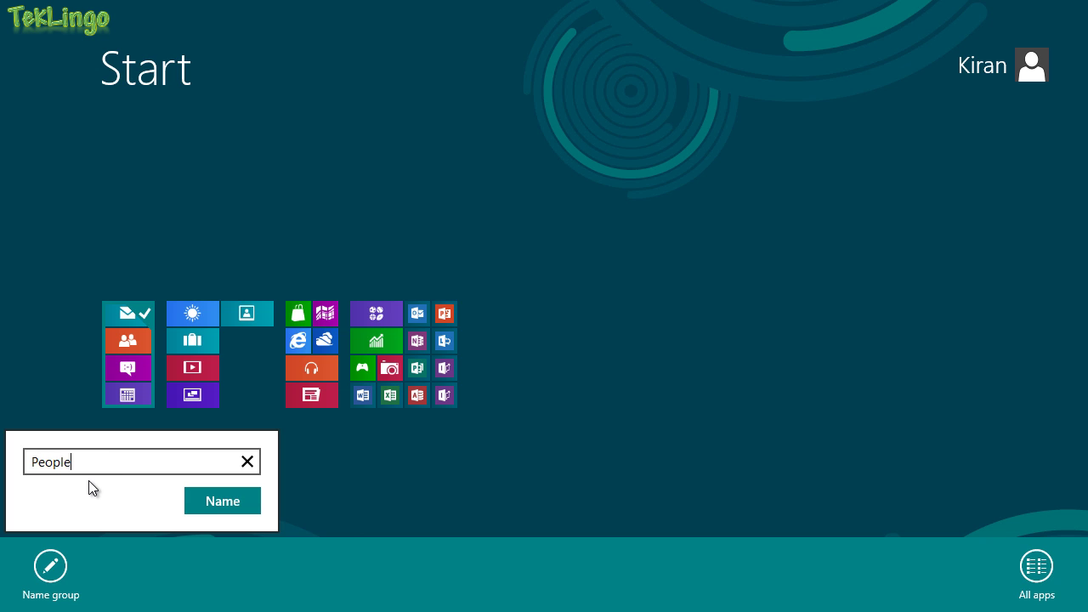
text(le)
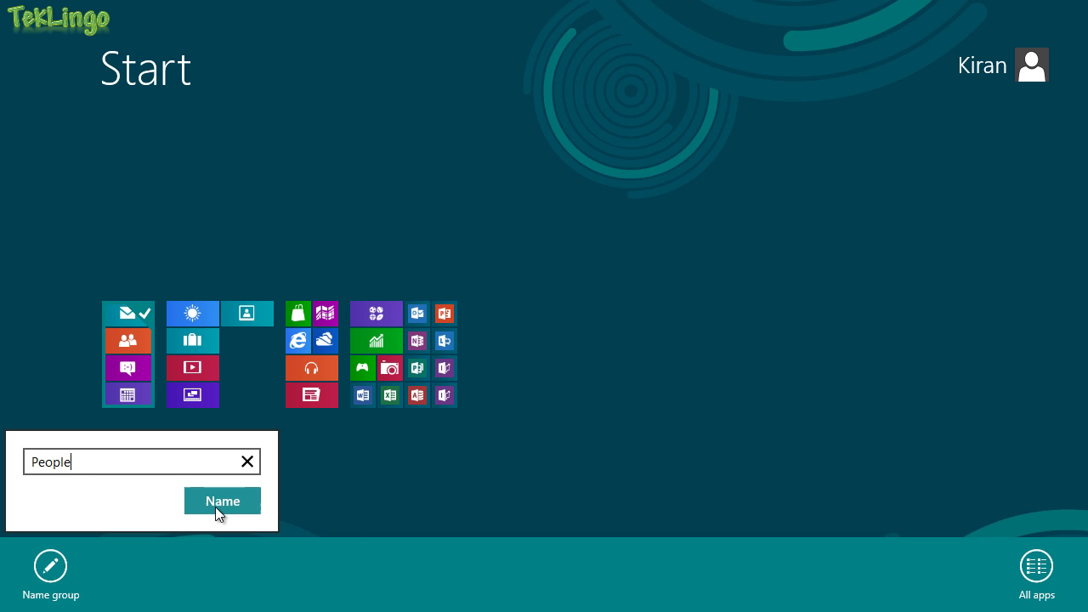
click(215, 507)
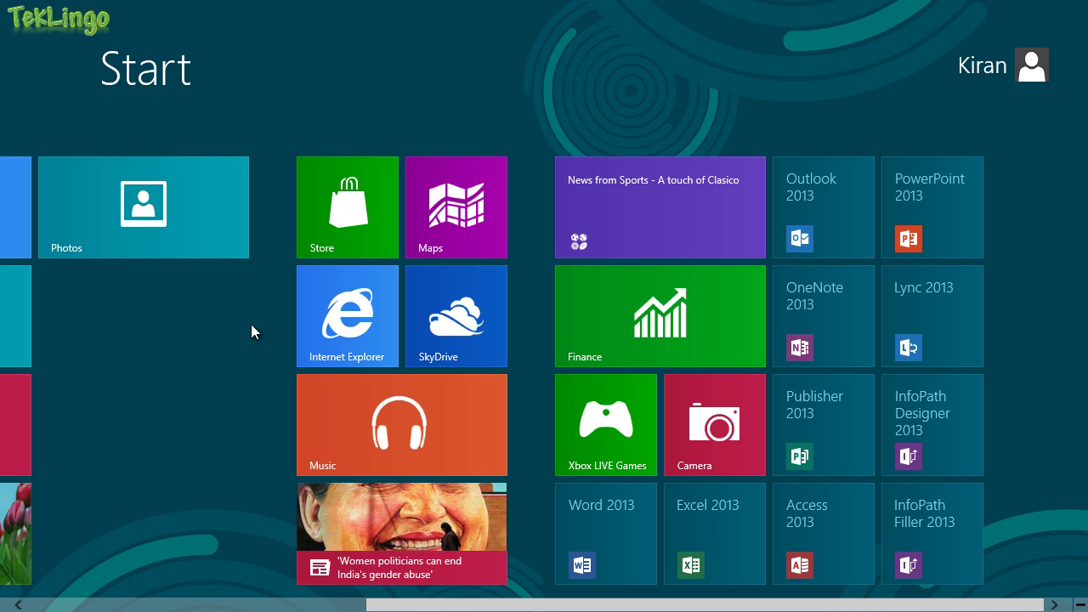
drag(769, 605, 338, 609)
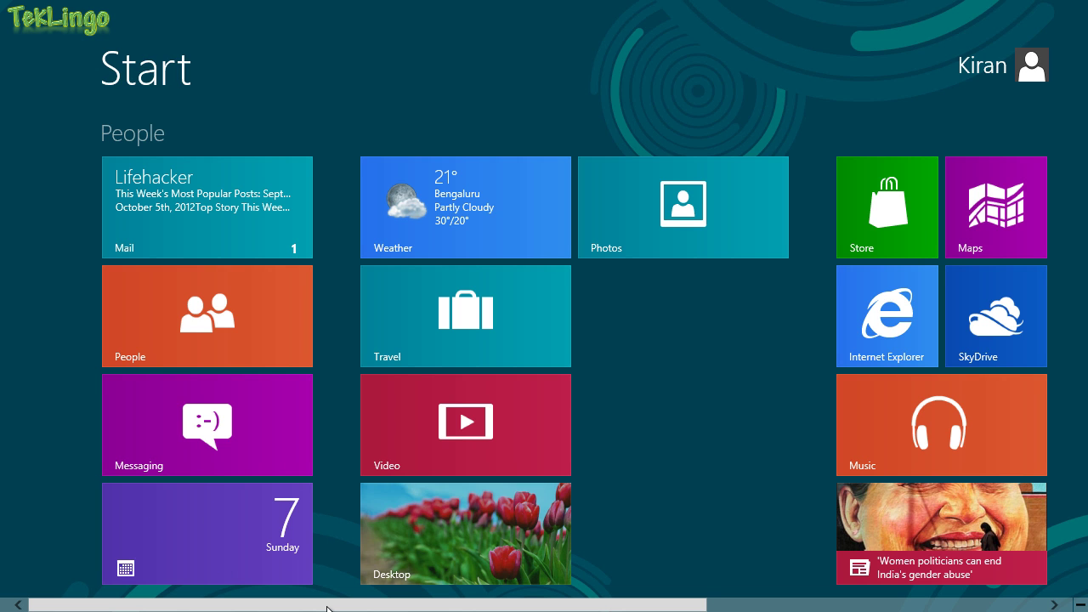
drag(327, 608, 825, 609)
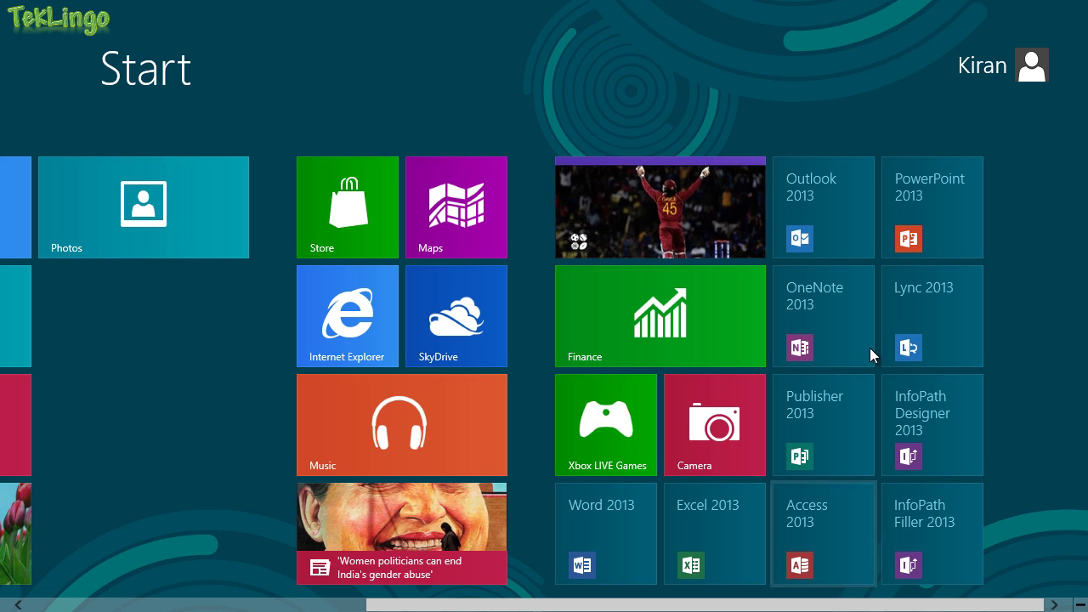
right_click(1030, 240)
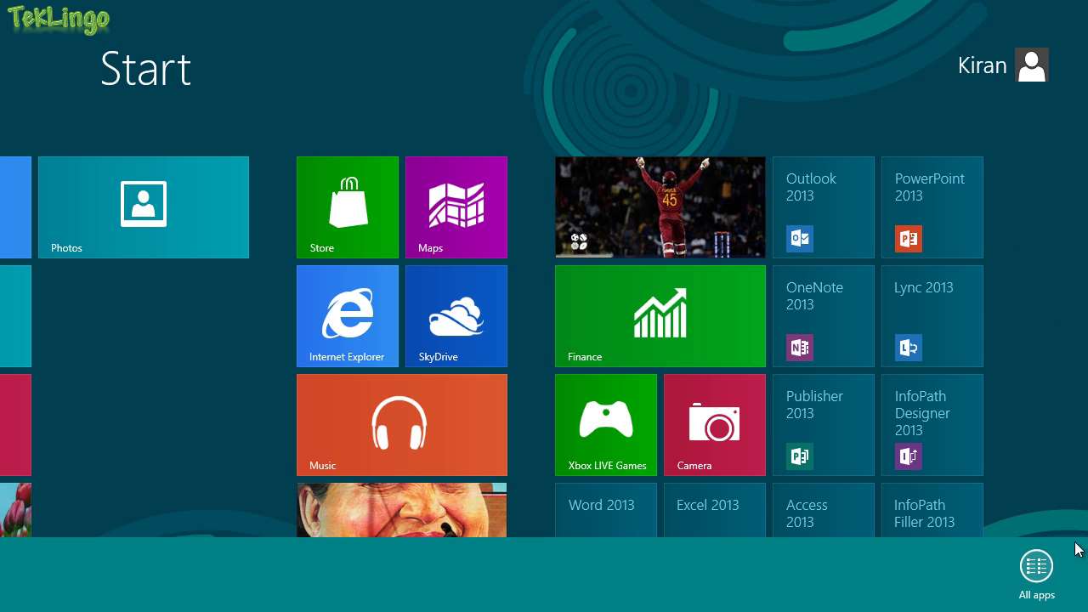
right_click(1054, 417)
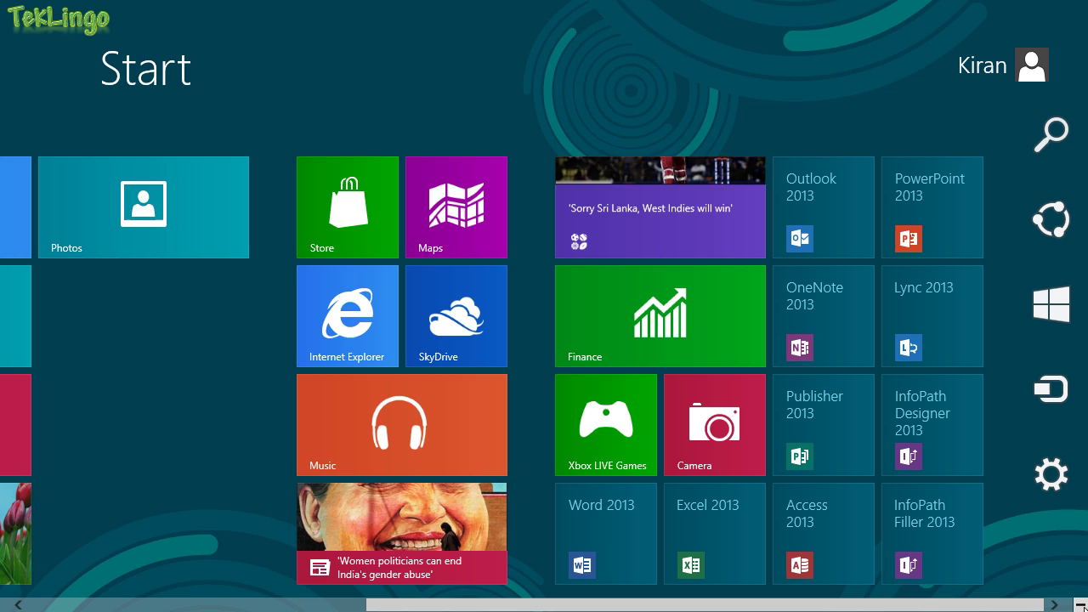
click(1080, 604)
- Arrange Word 2013, Excel 2013, PowerPoint 2013 and Outlook 2013 together in one group
click(773, 243)
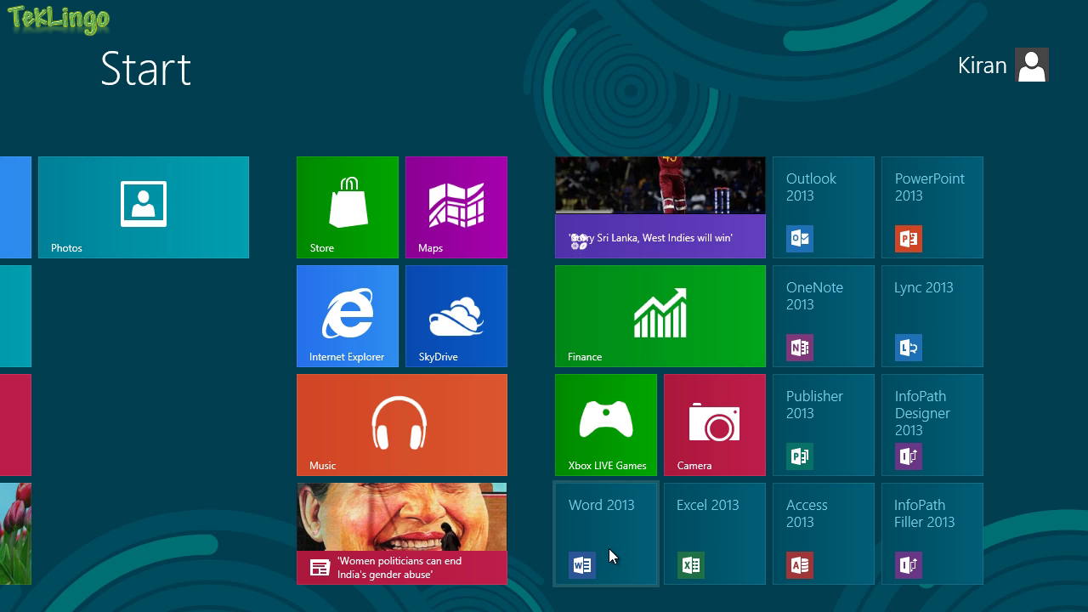
drag(609, 545, 983, 263)
drag(543, 573, 807, 340)
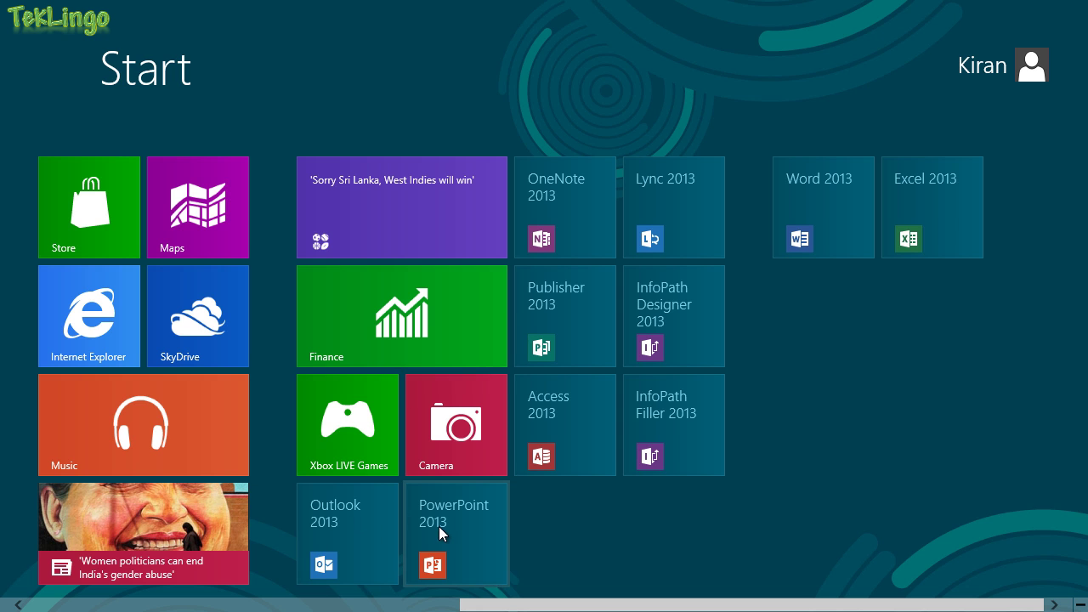
drag(456, 535, 821, 327)
drag(333, 554, 907, 330)
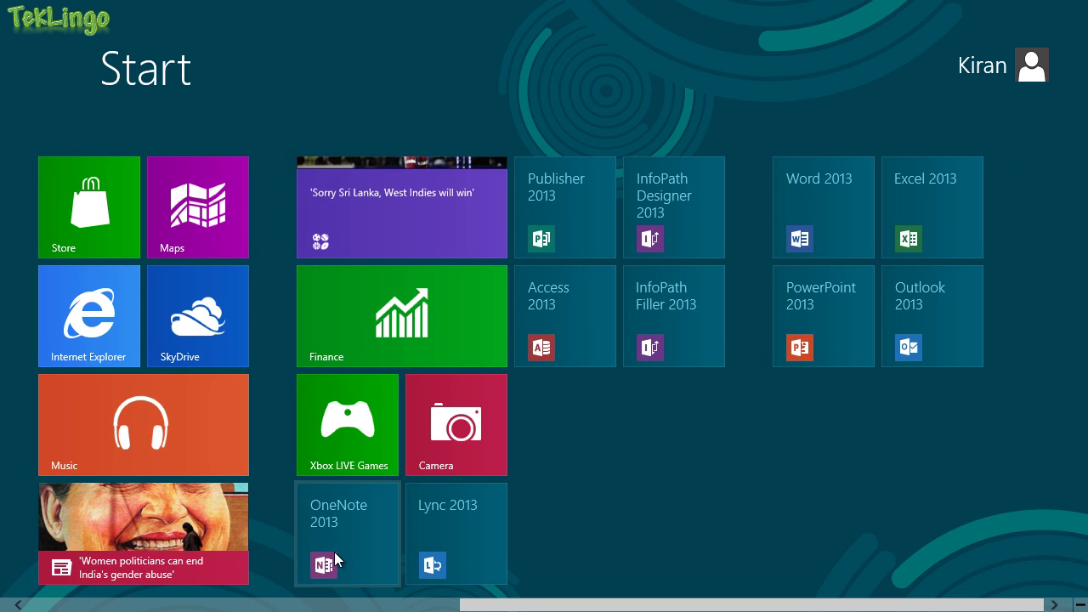
- Add Lync, OneNote, Publisher, Access, InfoPath Designer and InfoPath Filler 2013 to that group
drag(445, 549, 817, 427)
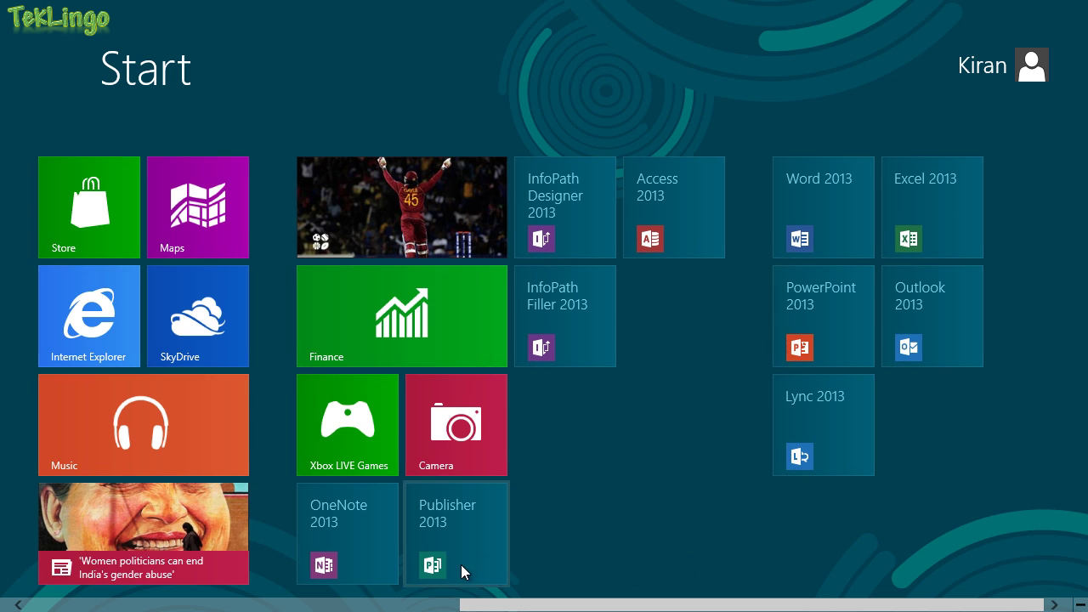
drag(347, 550, 939, 425)
drag(304, 560, 721, 567)
drag(569, 532, 844, 532)
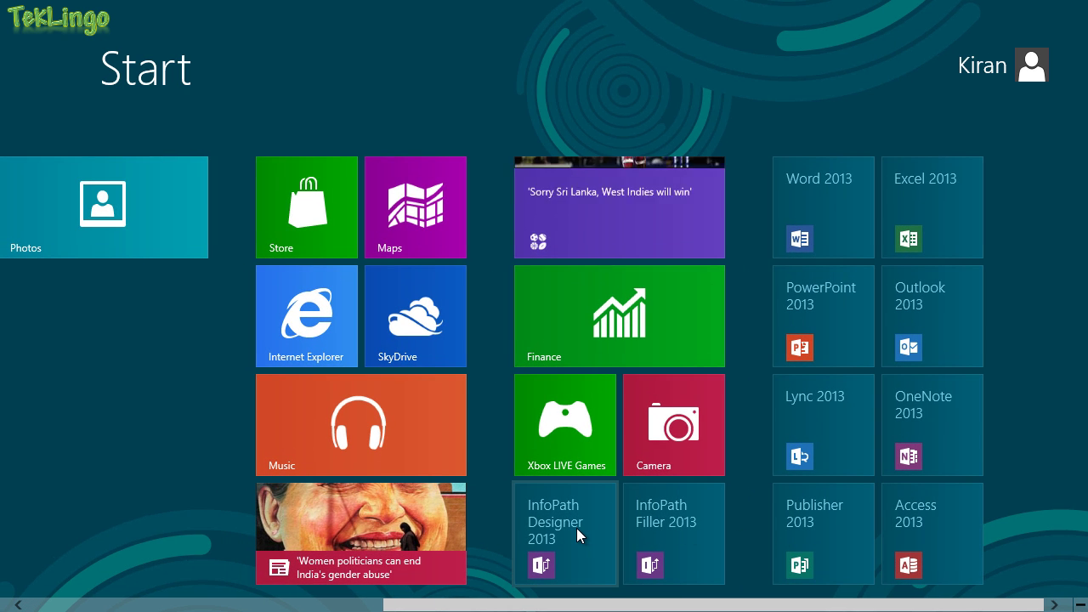
drag(576, 528, 954, 217)
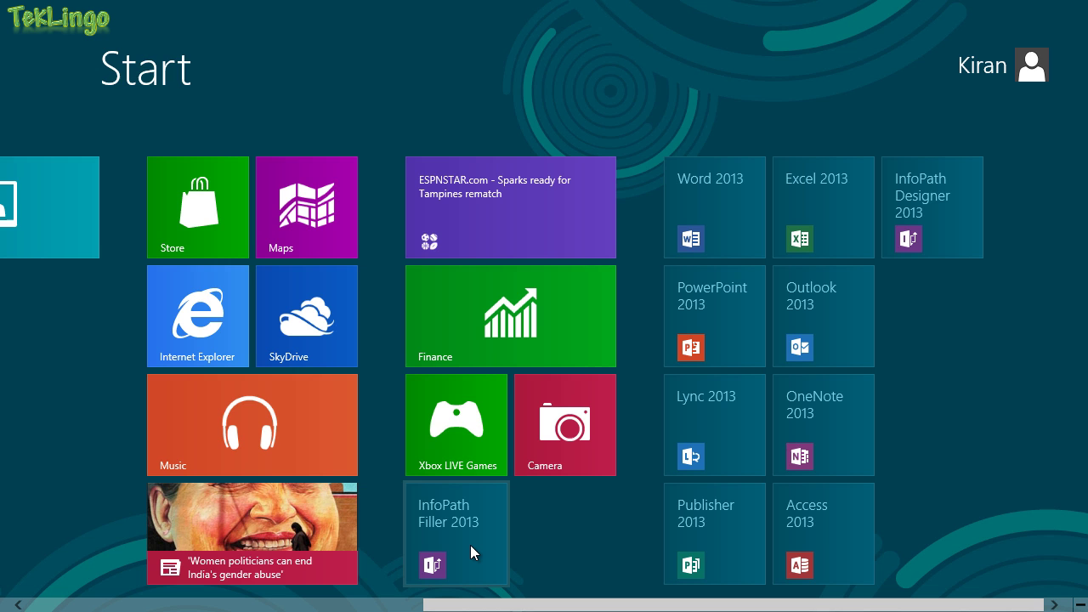
drag(469, 546, 897, 336)
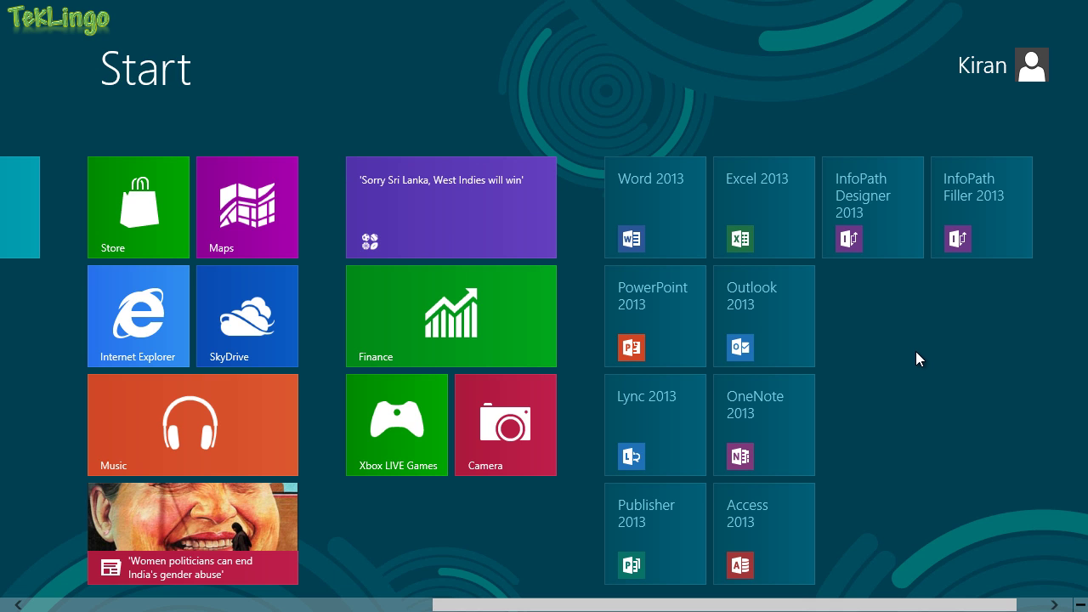
- Label the Office tile group 'Office 2013' from the zoomed-out group overview
click(1080, 604)
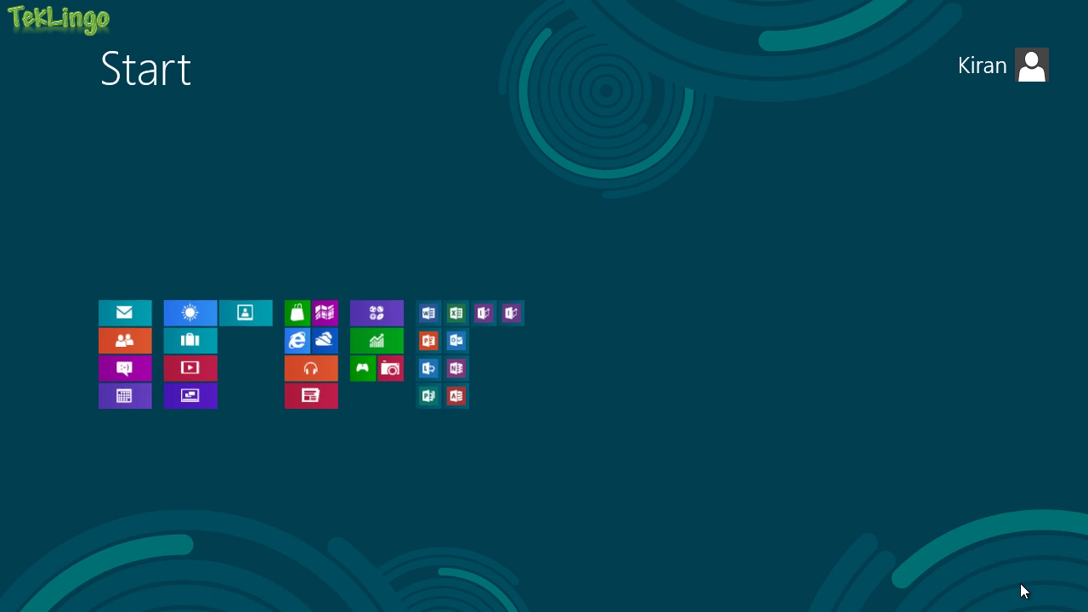
click(480, 338)
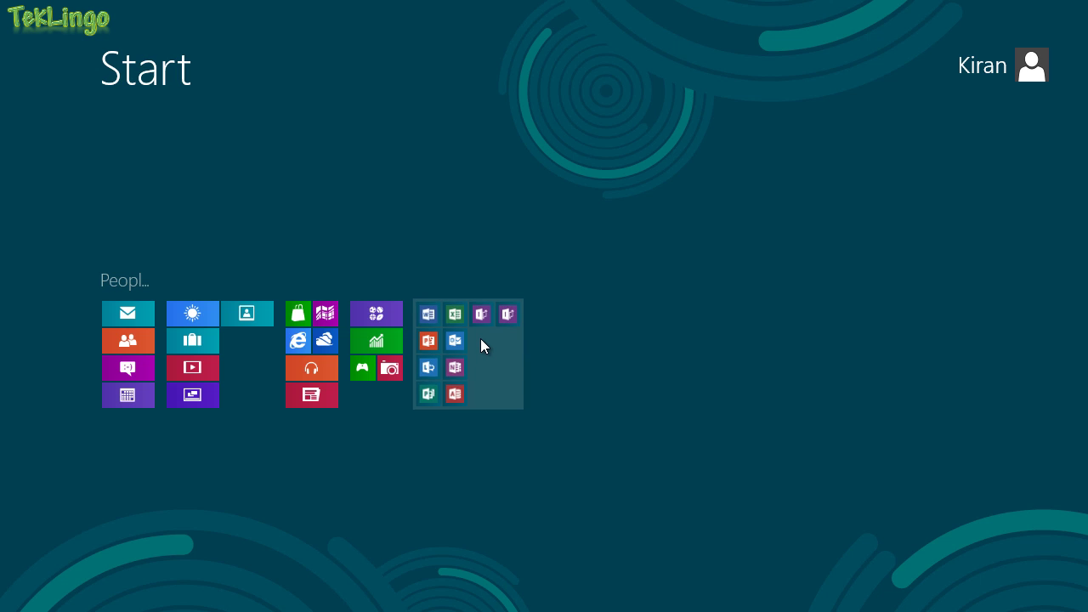
right_click(481, 338)
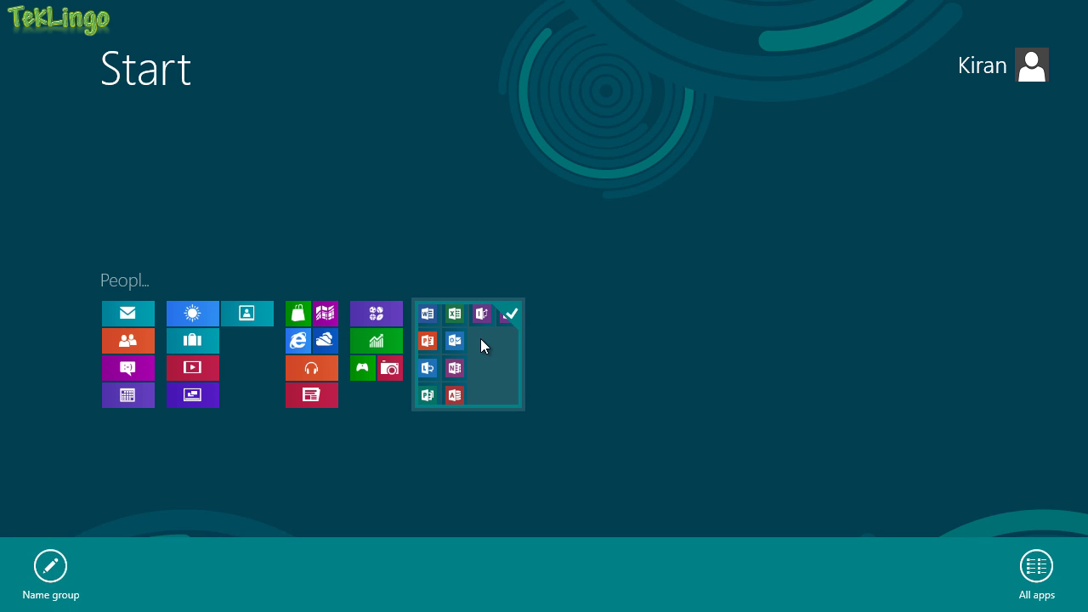
click(52, 567)
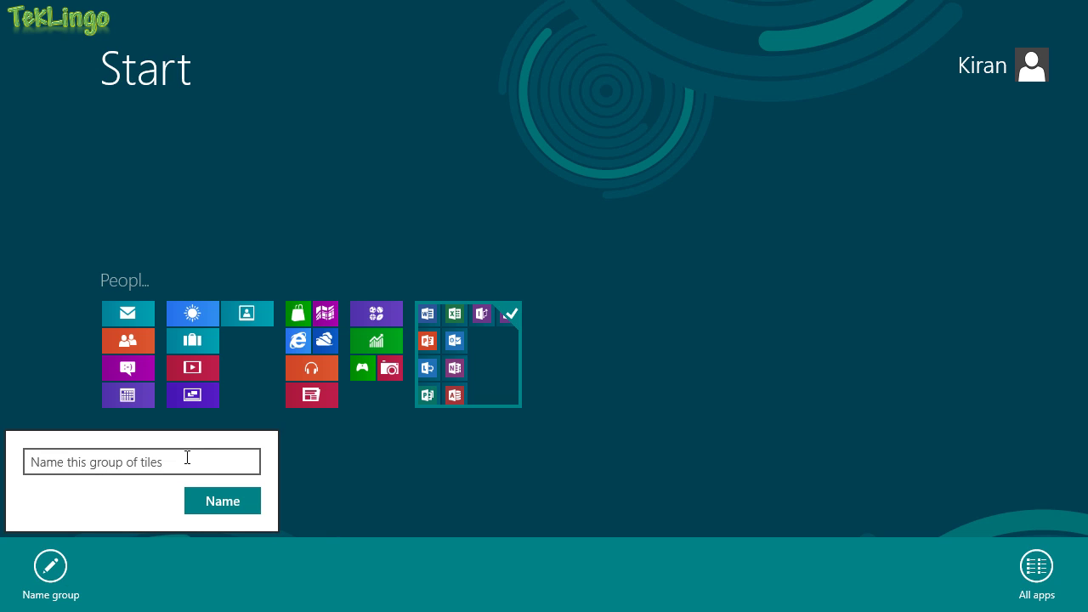
text(Offic)
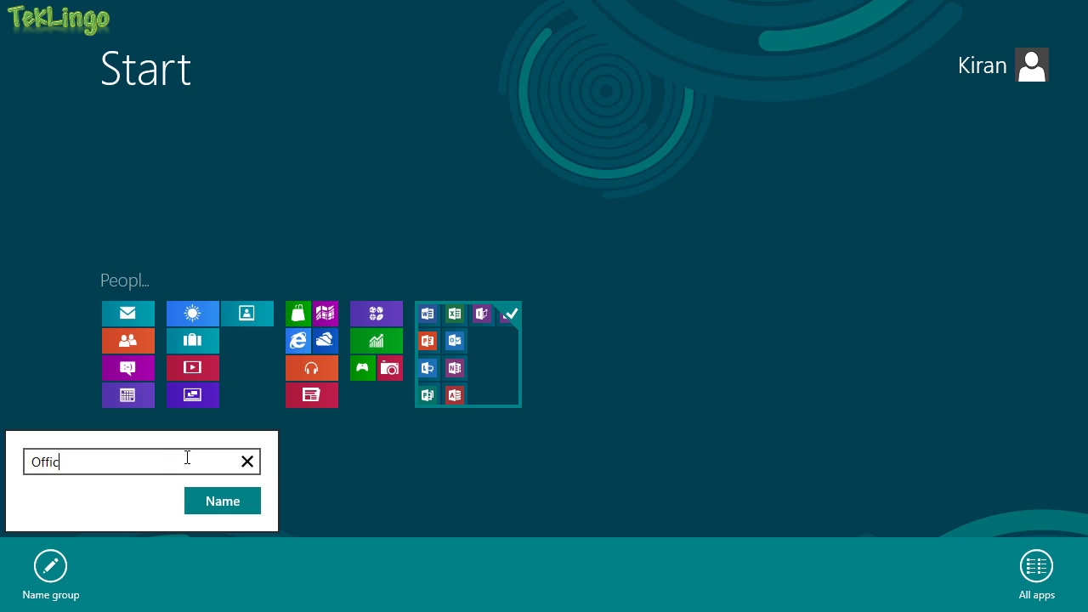
text(e 2013)
click(220, 503)
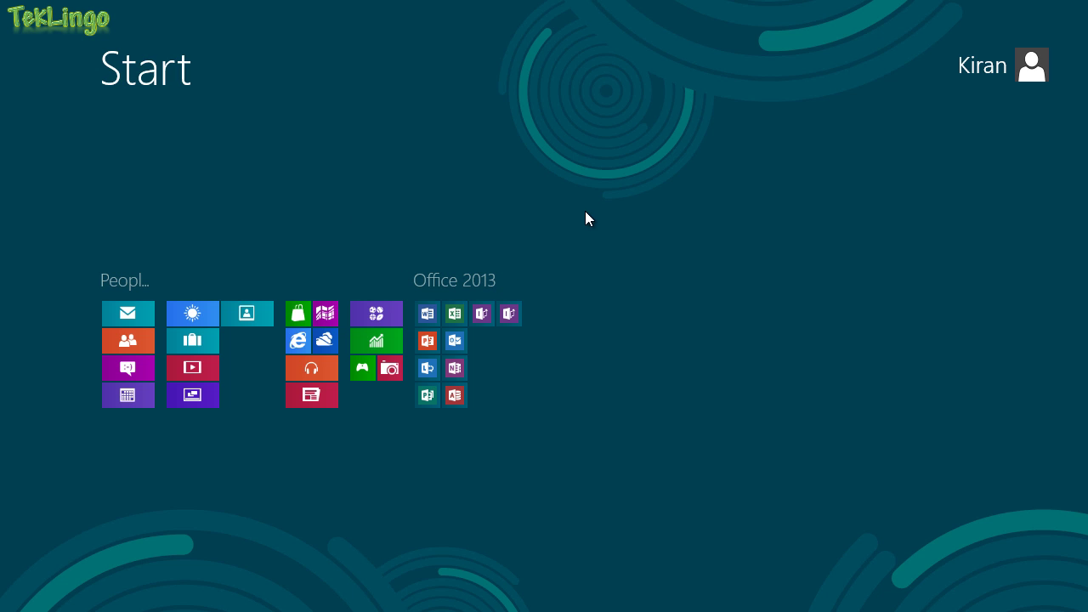
- Scroll to the Office 2013 group and place Word 2013 right after Excel 2013
click(674, 397)
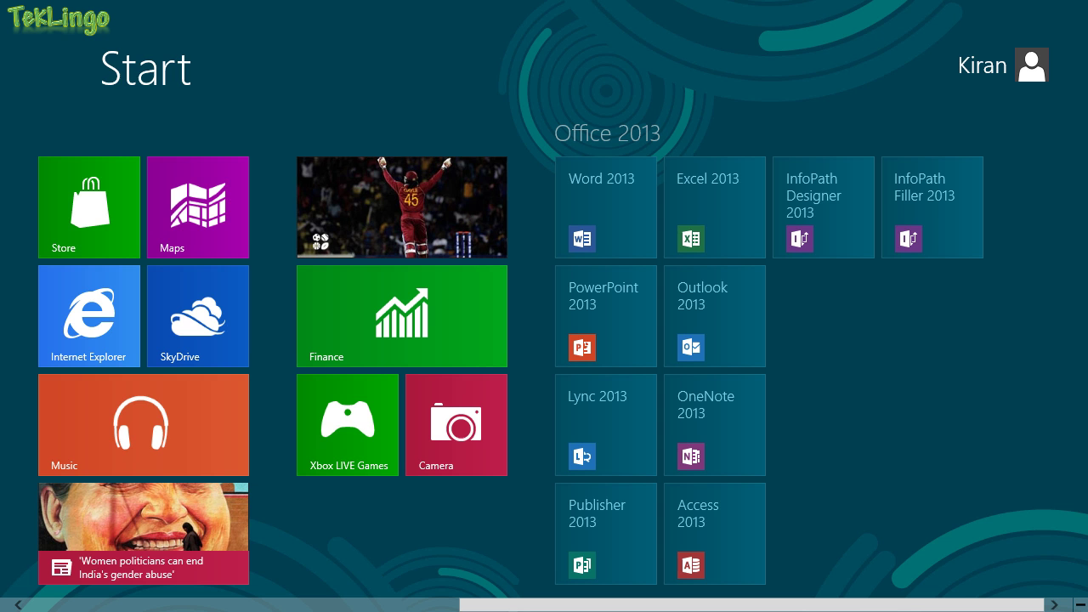
drag(850, 604, 782, 604)
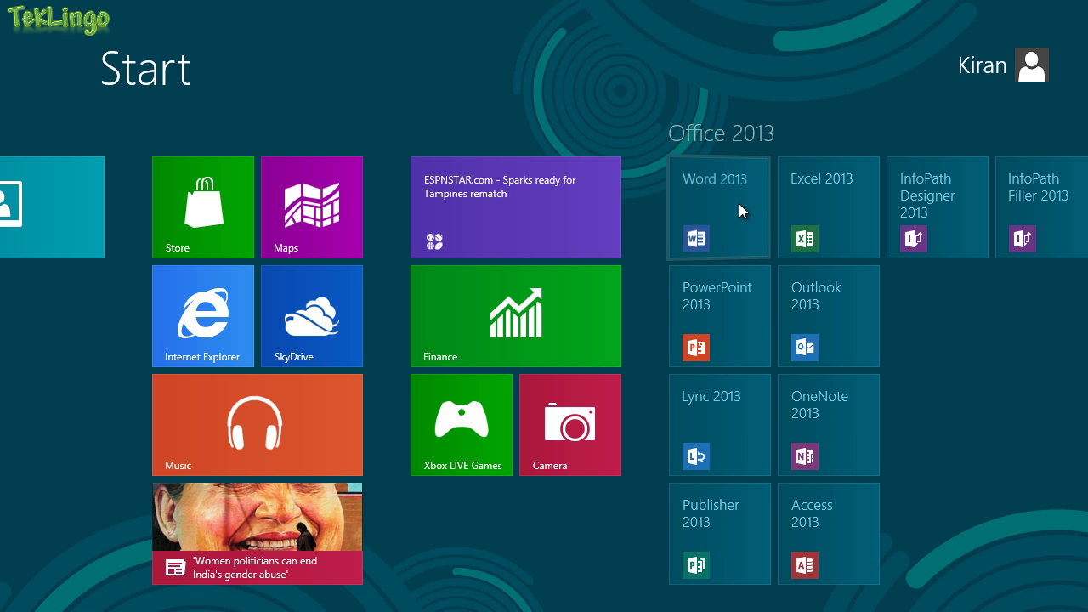
drag(738, 203, 214, 303)
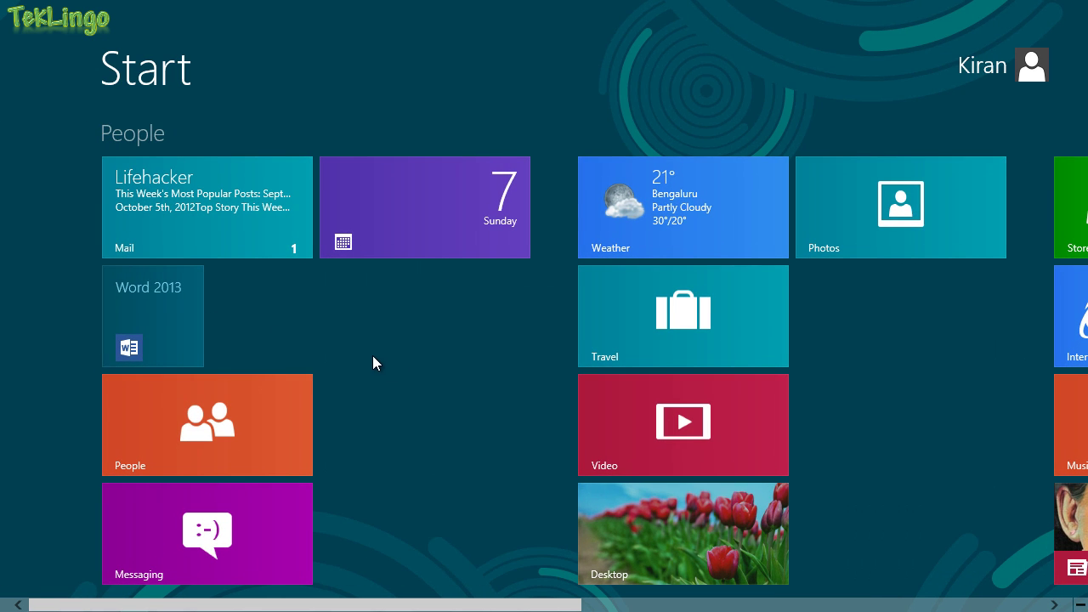
drag(153, 311, 606, 218)
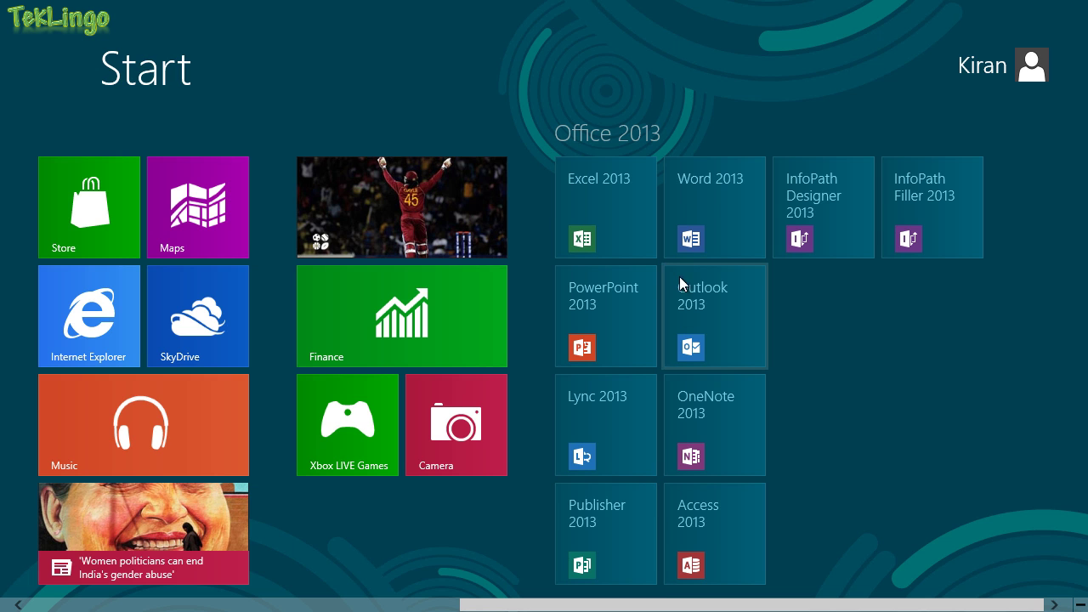
- Erase the 'Office 2013' label, leaving the Office tile group without a name
click(1079, 605)
right_click(506, 350)
click(461, 396)
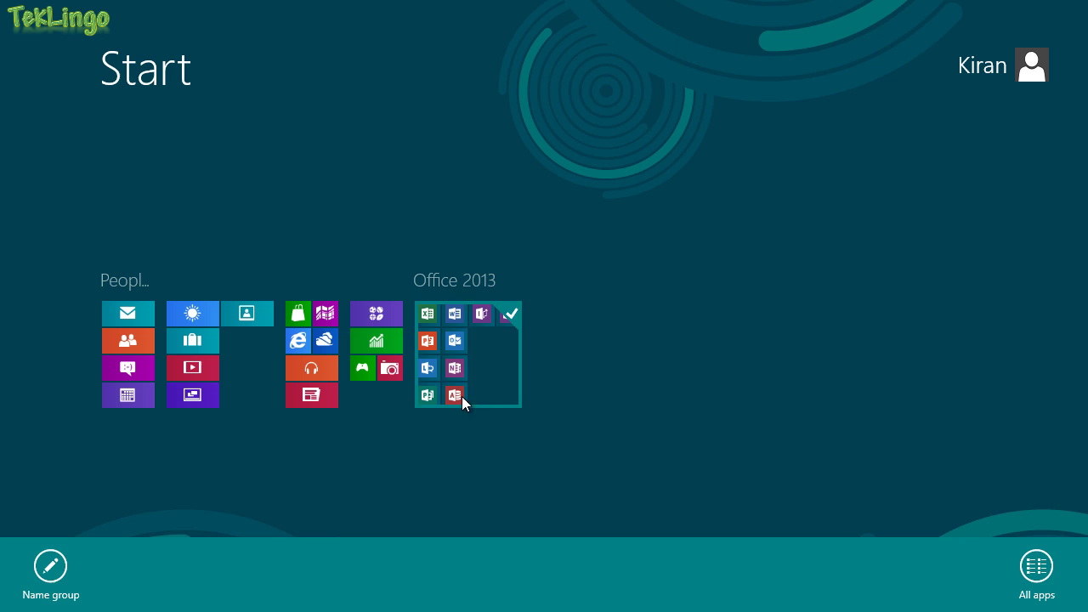
click(50, 565)
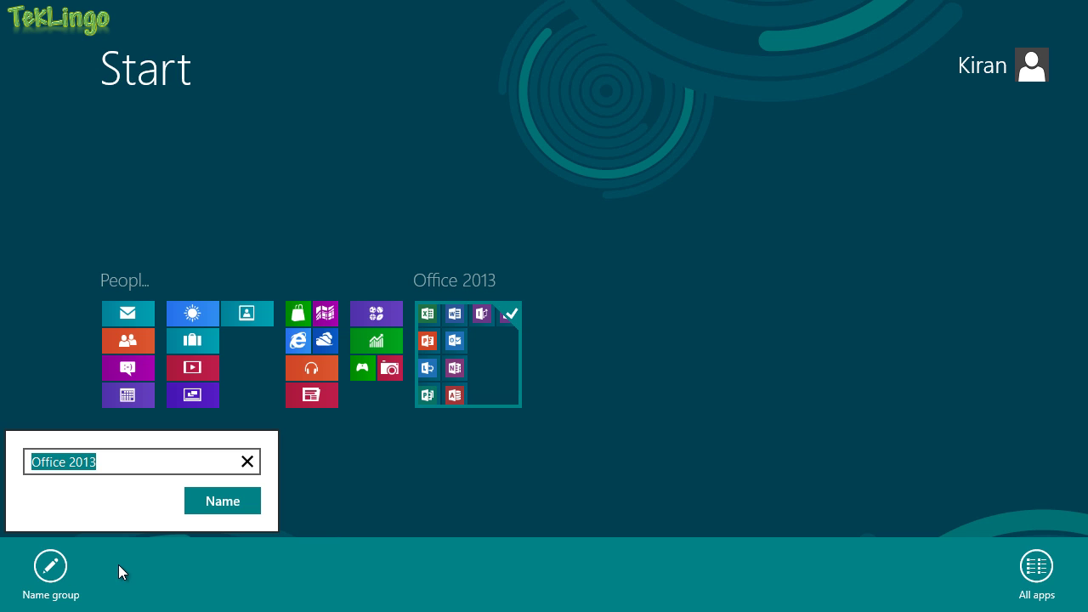
click(248, 462)
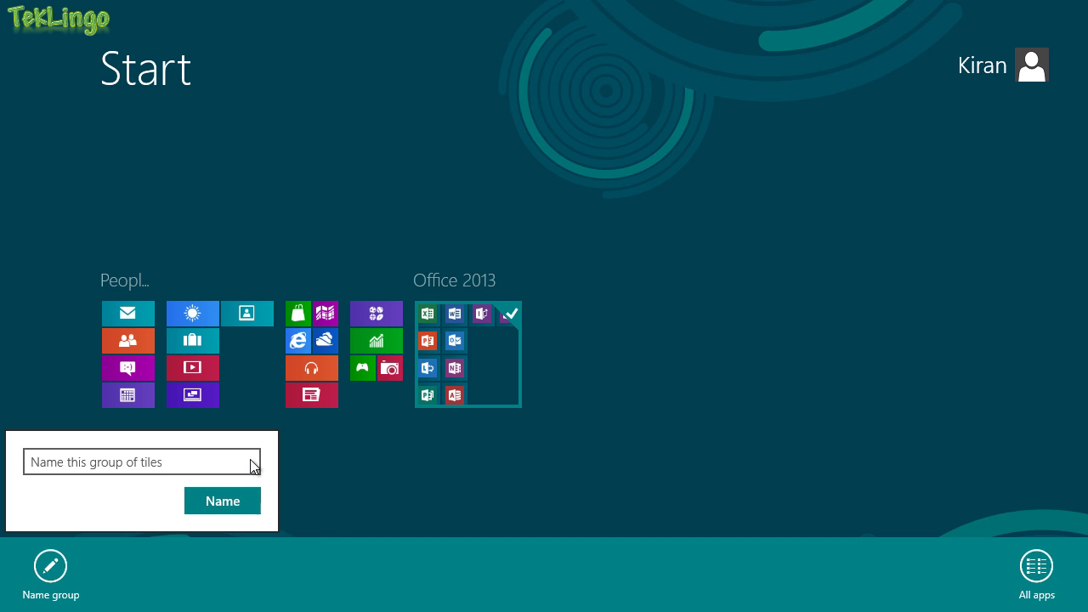
click(227, 501)
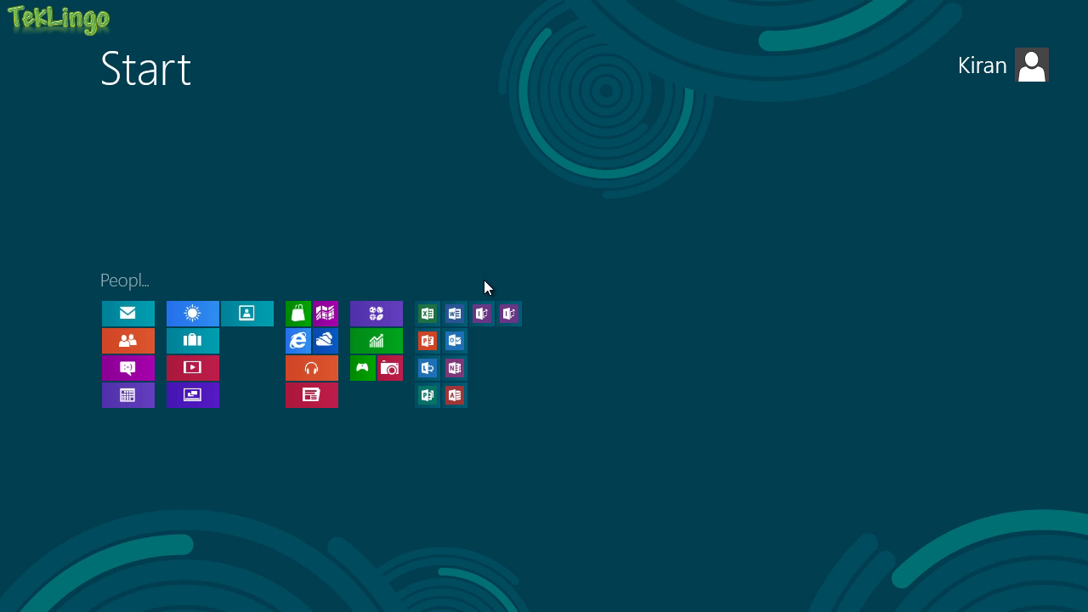
- Drag Excel 2013 out of the Office tiles to sit below Xbox LIVE Games
click(710, 437)
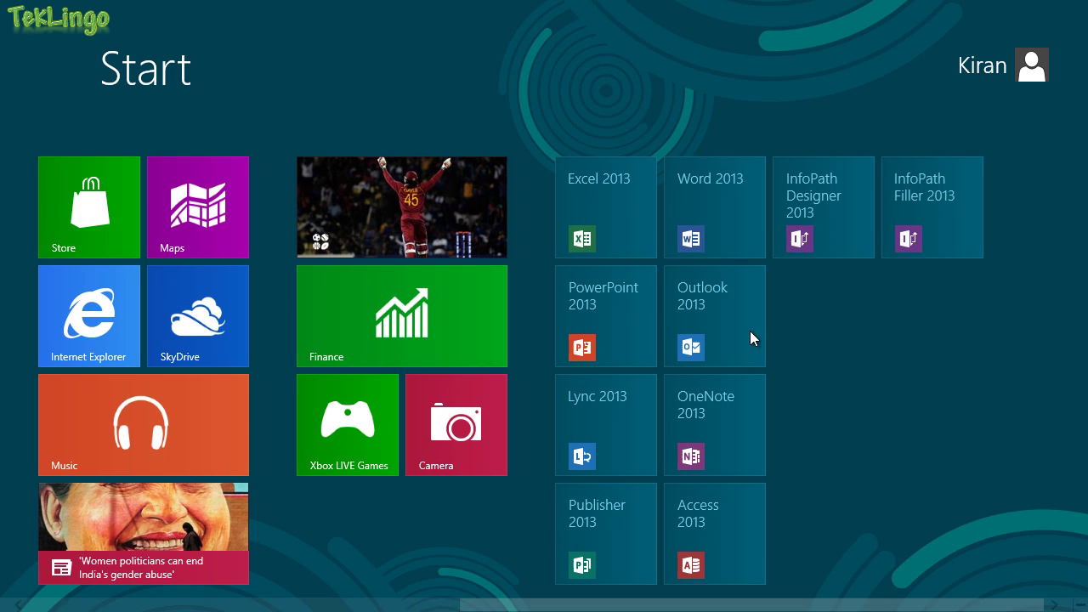
drag(628, 240, 383, 549)
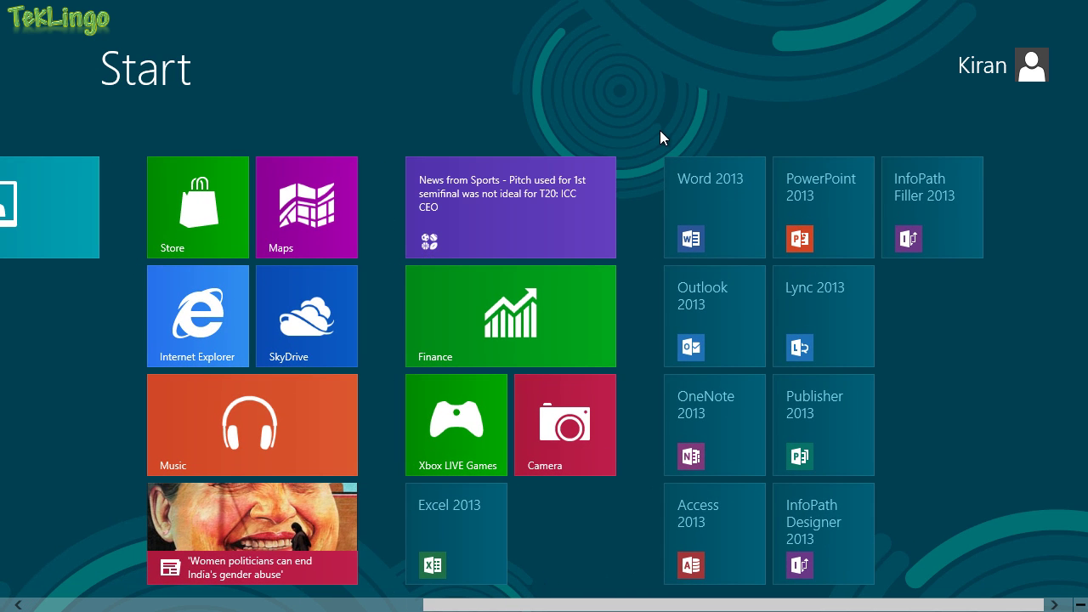